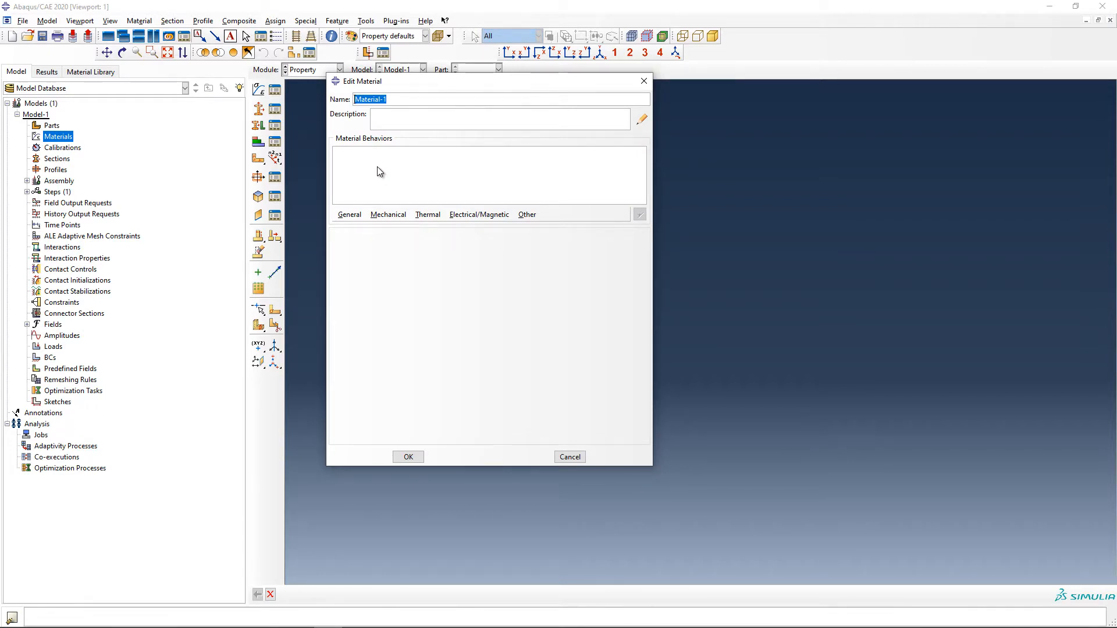
Name the new material Steel-JC and give it a mass density of 7.8e-9
text(Steel-JC)
click(349, 215)
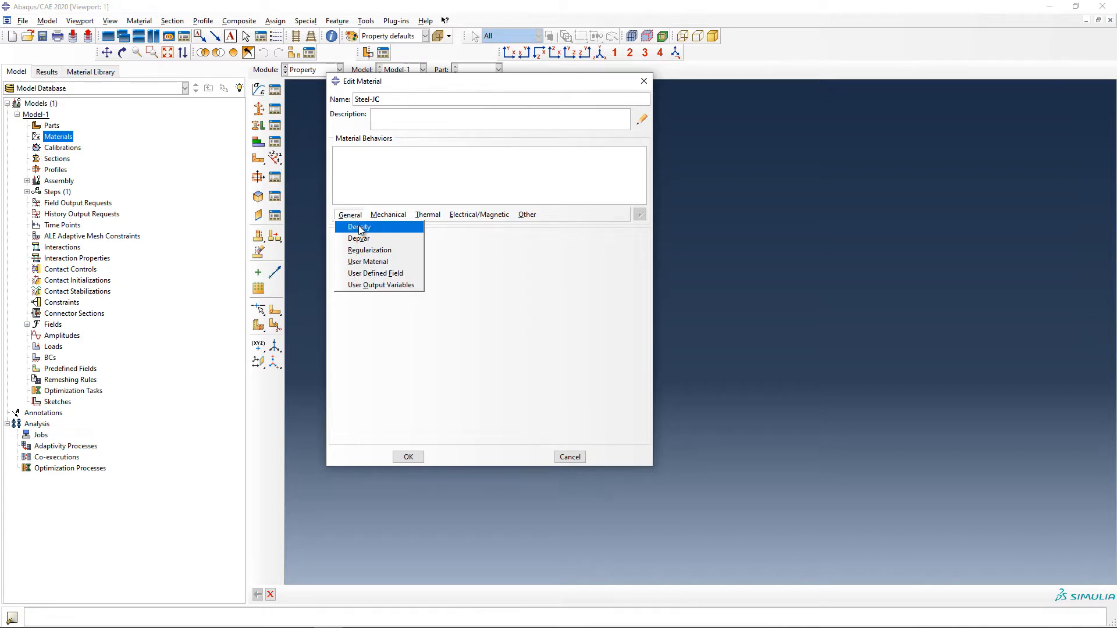
click(358, 227)
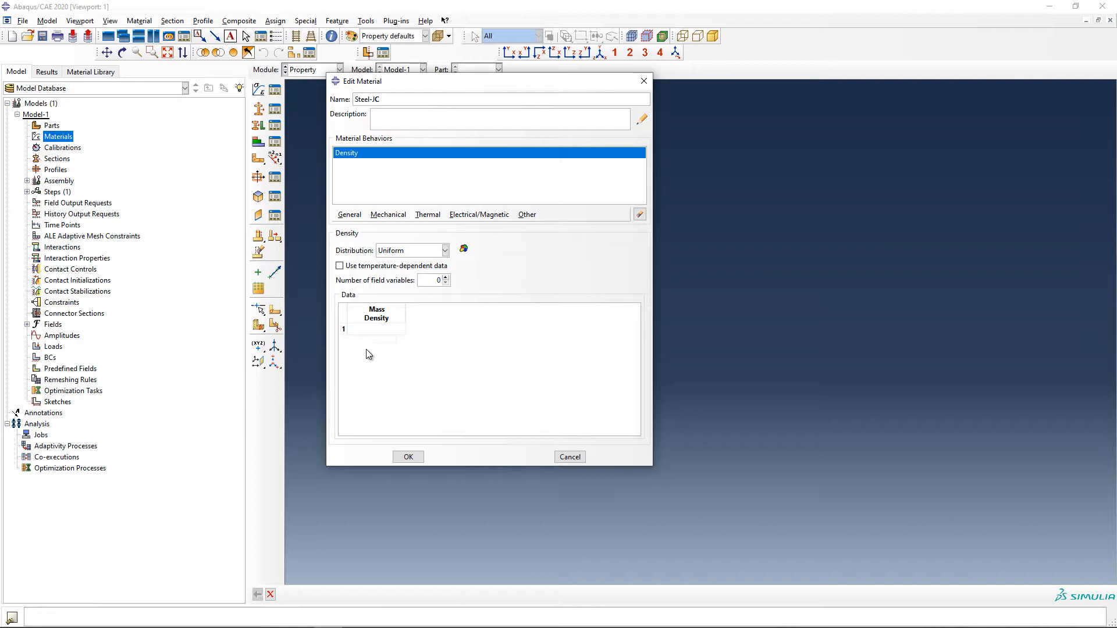
click(388, 329)
text(7.8e-9)
key(Return)
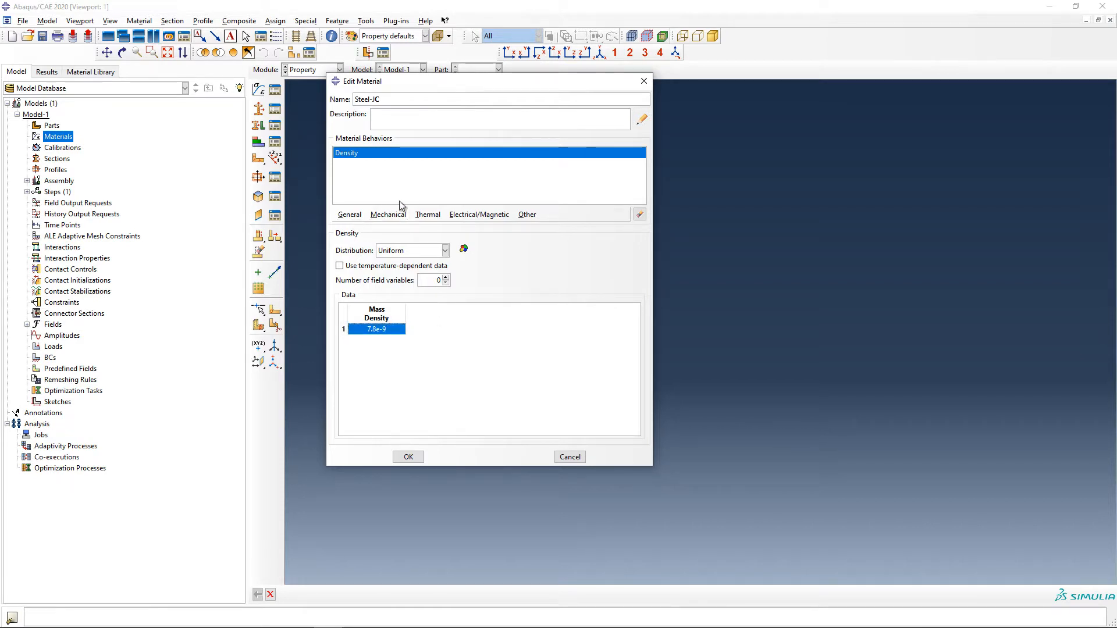
Add isotropic elasticity to the material with a Young's modulus of 200e3 and a Poisson's ratio of 0.29
click(388, 214)
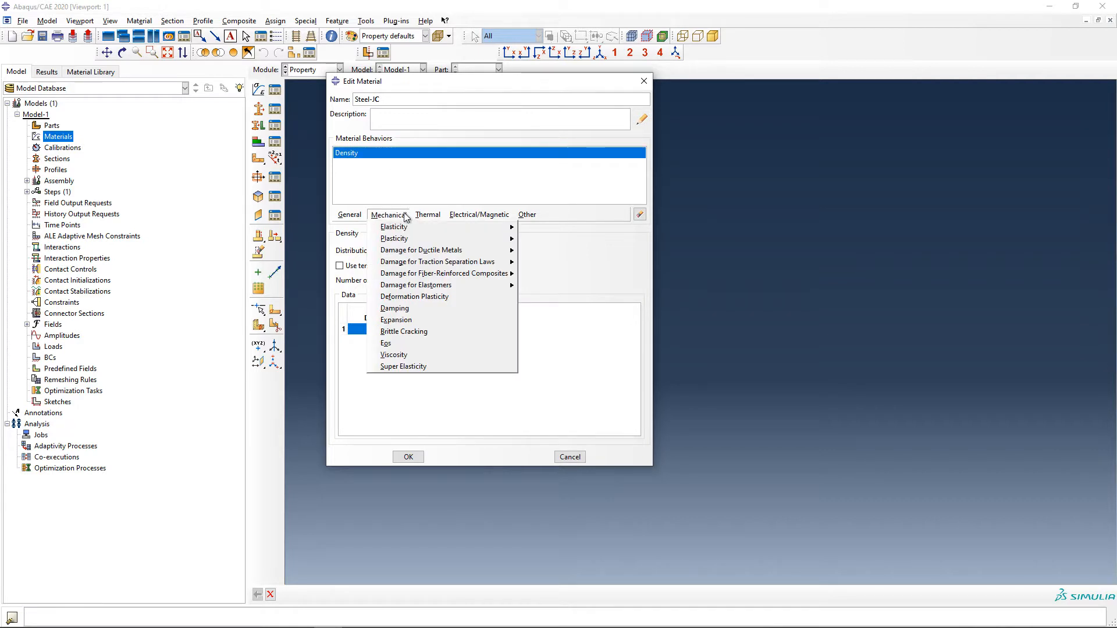
mouse_move(403, 227)
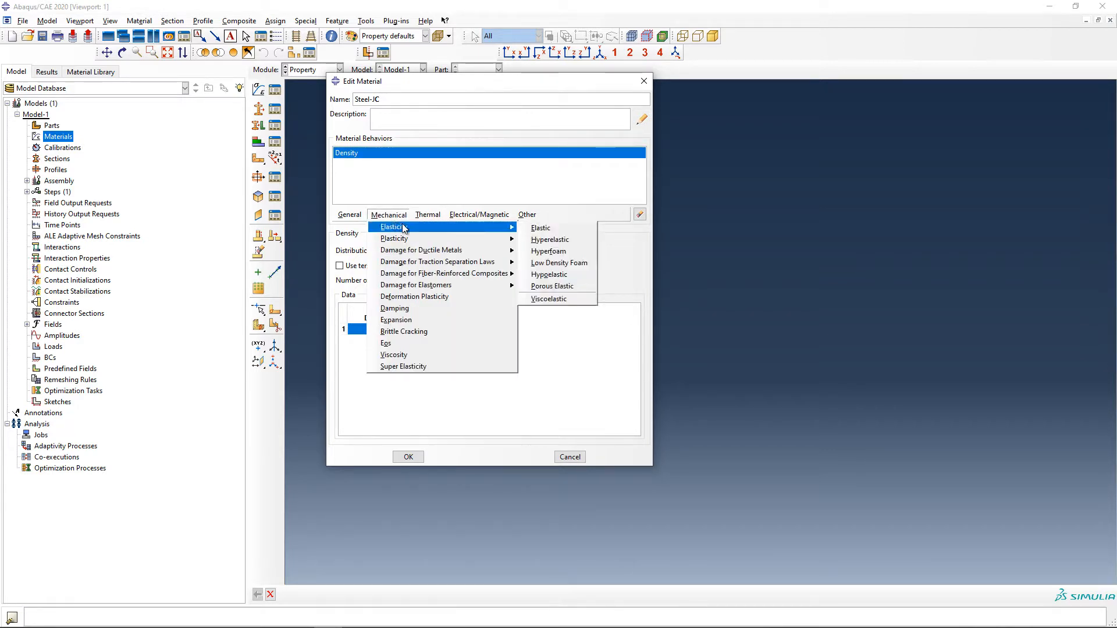
click(550, 228)
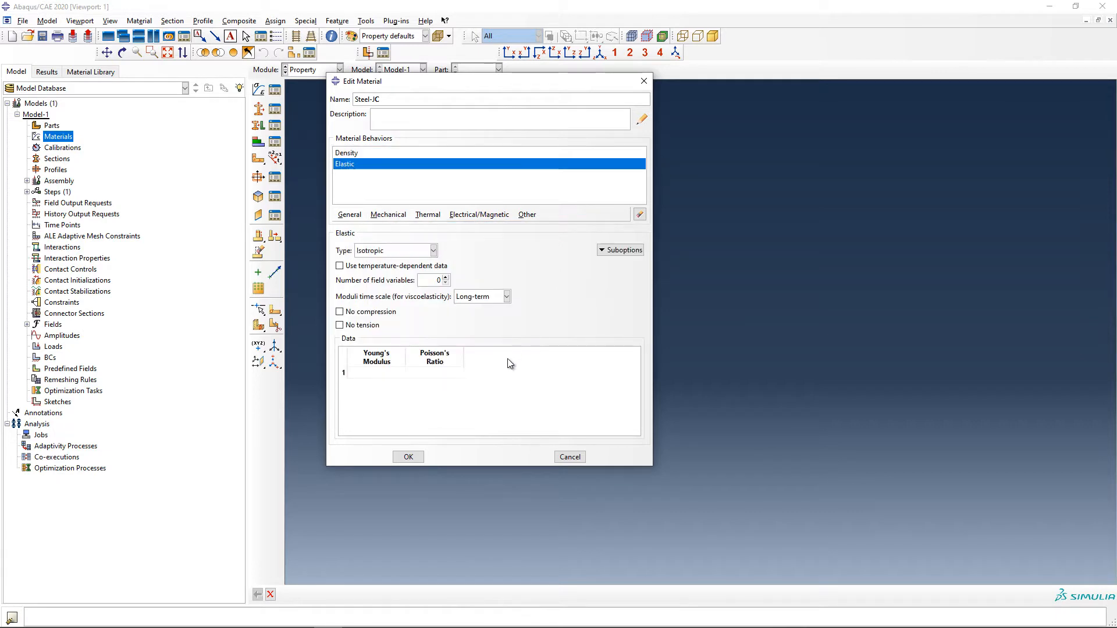
click(375, 373)
text(200e)
text(9)
key(Tab)
text(0.29)
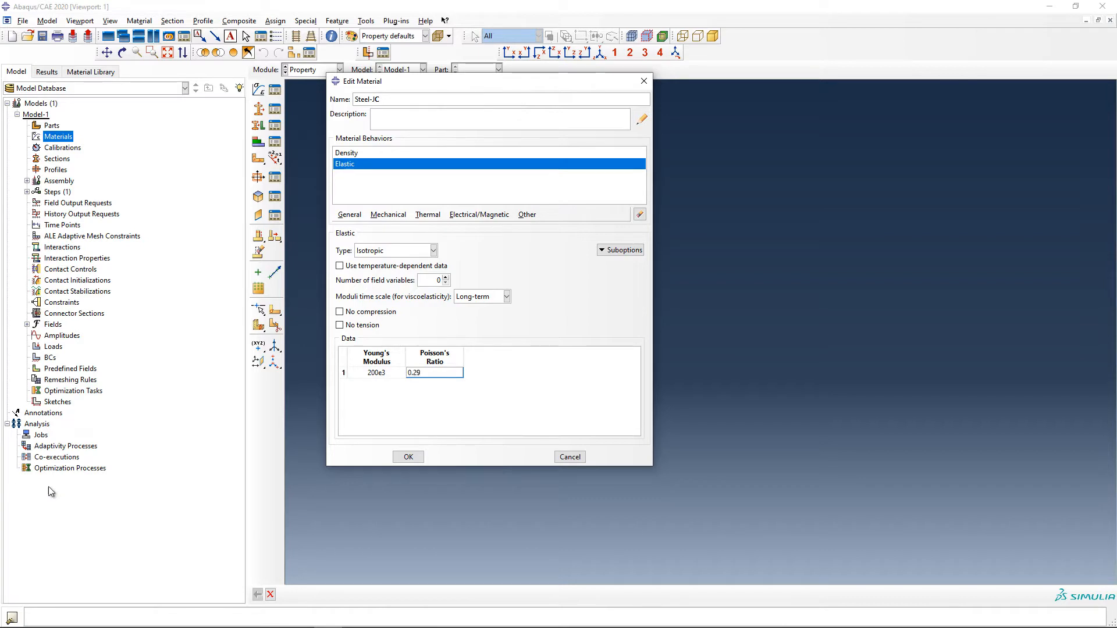
key(Return)
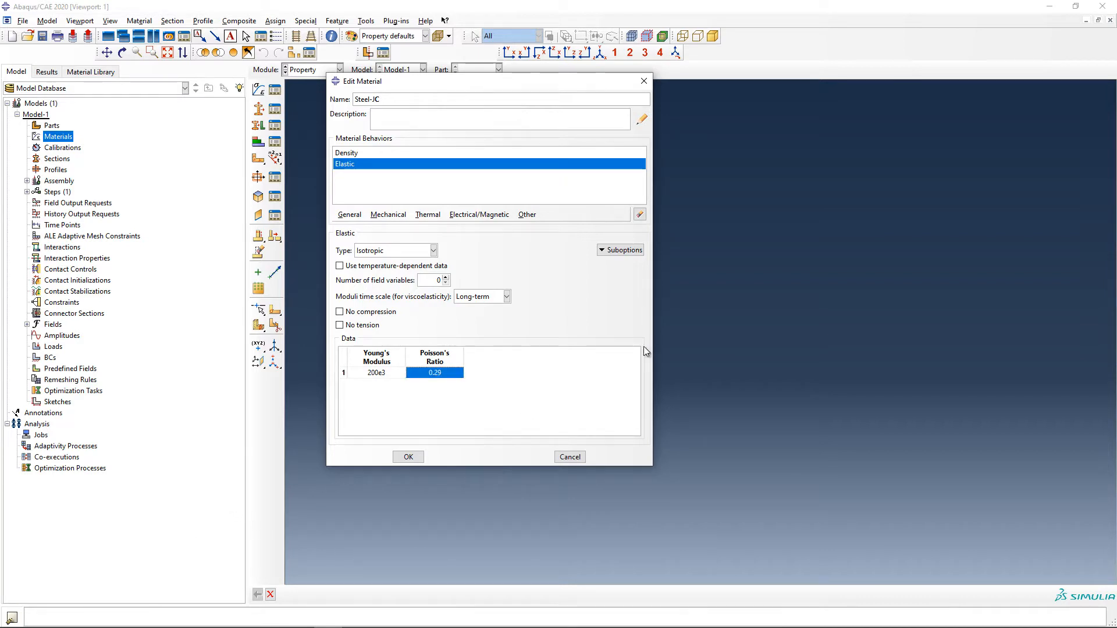
Add plasticity to the material and set its hardening to Johnson-Cook
click(388, 215)
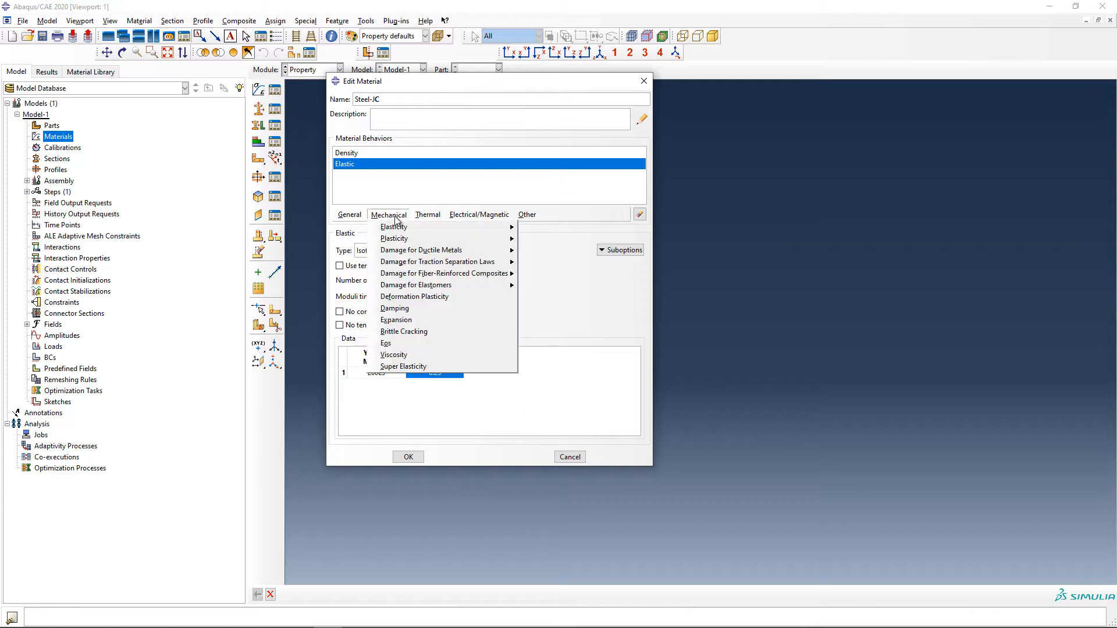
mouse_move(497, 239)
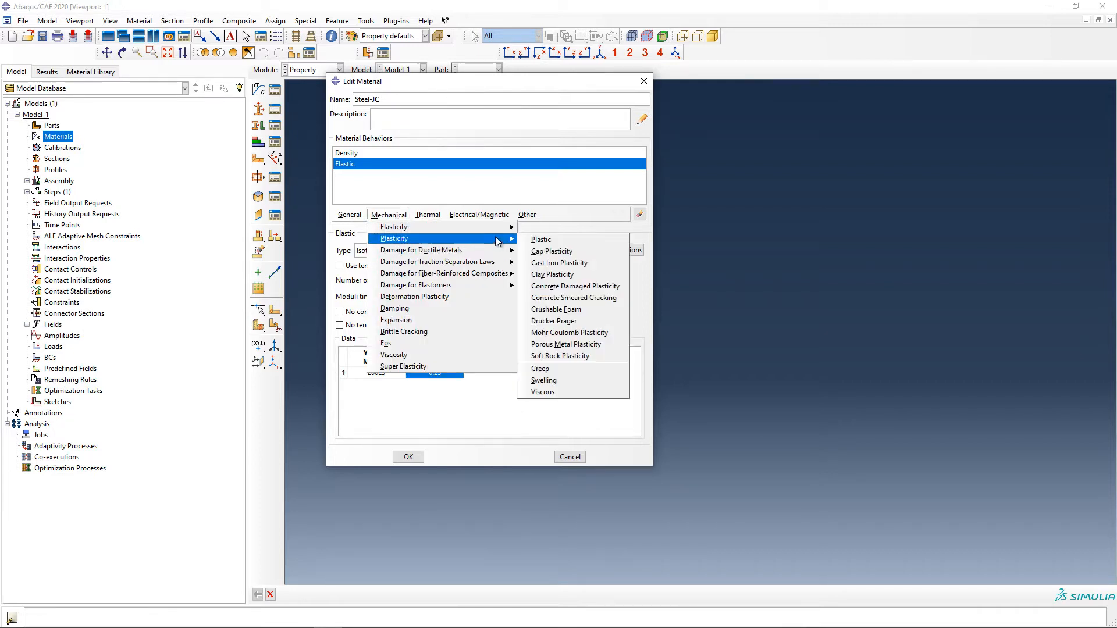
click(561, 240)
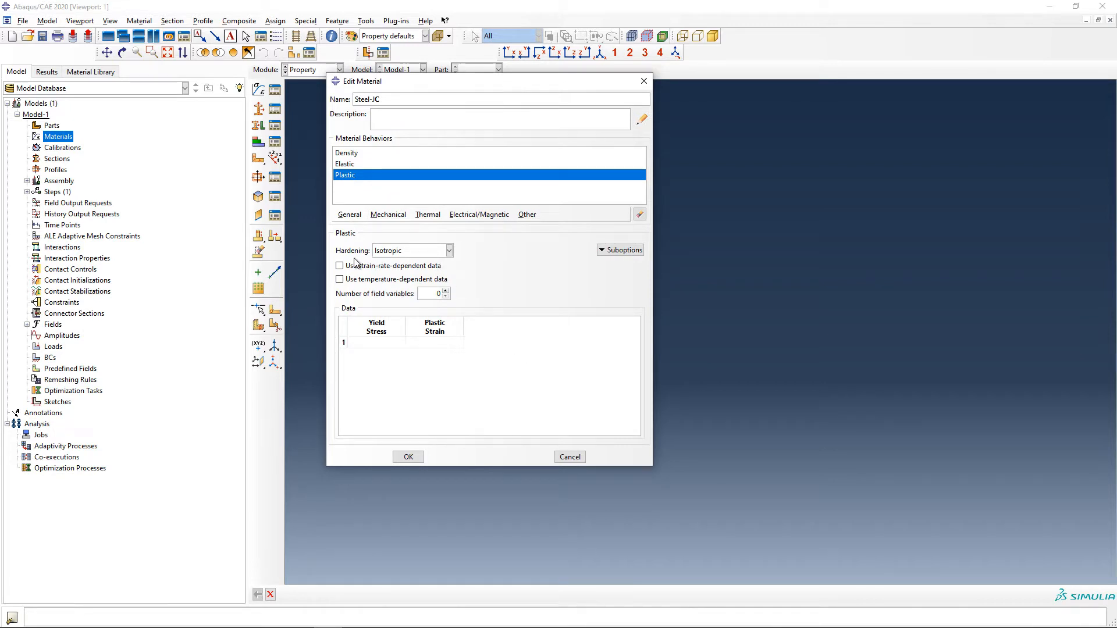
click(446, 251)
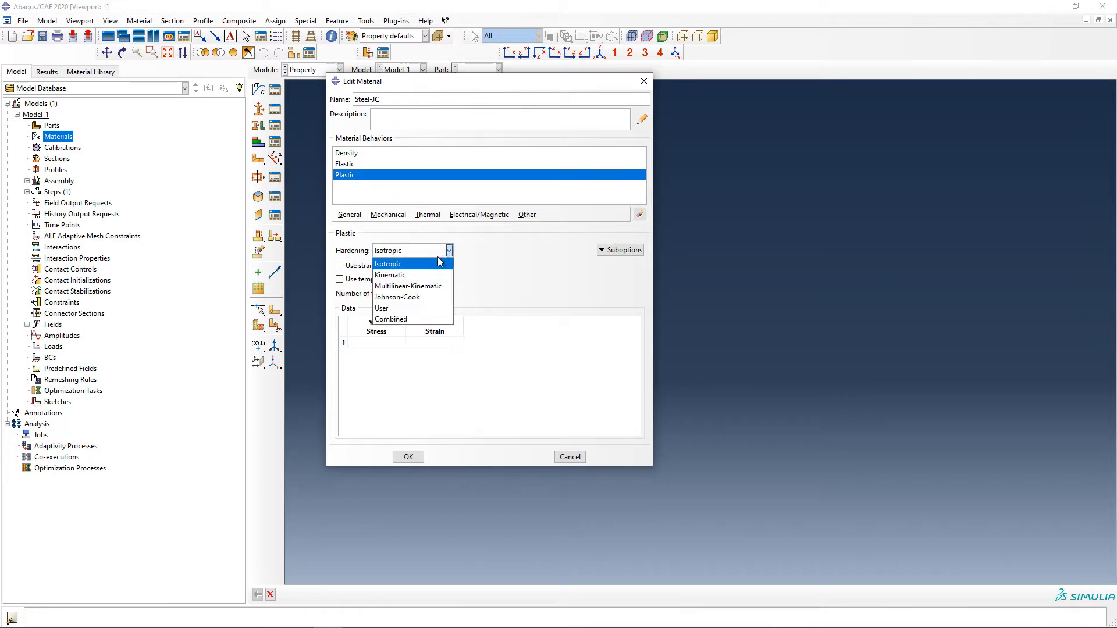
click(430, 298)
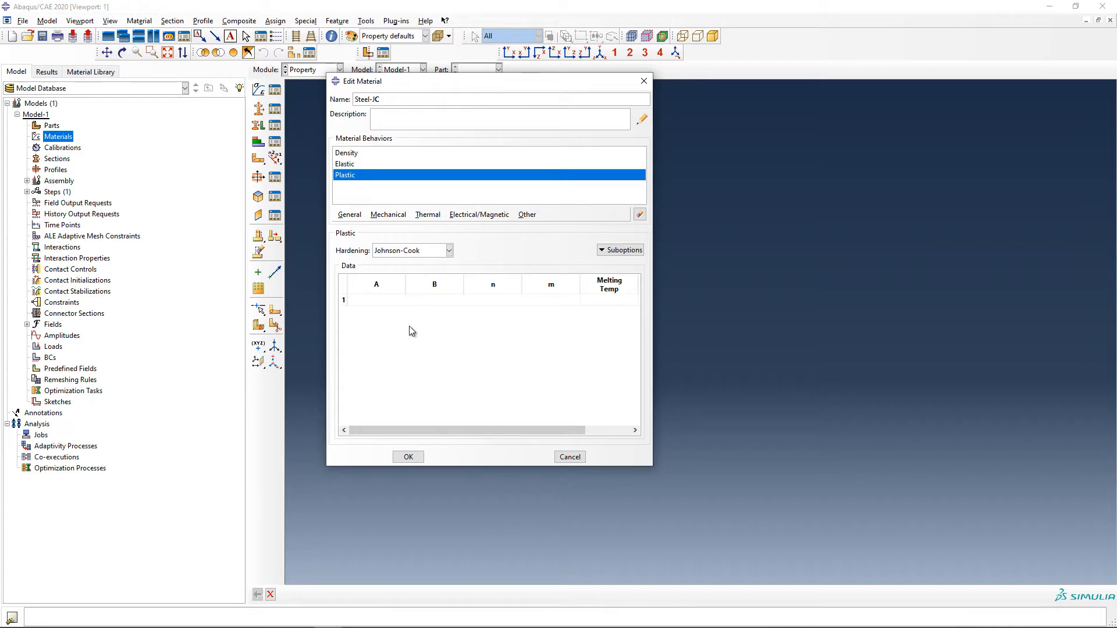
Set the Johnson-Cook plasticity constants to A 792, B 510, n 0.26 and m 1.03
click(384, 299)
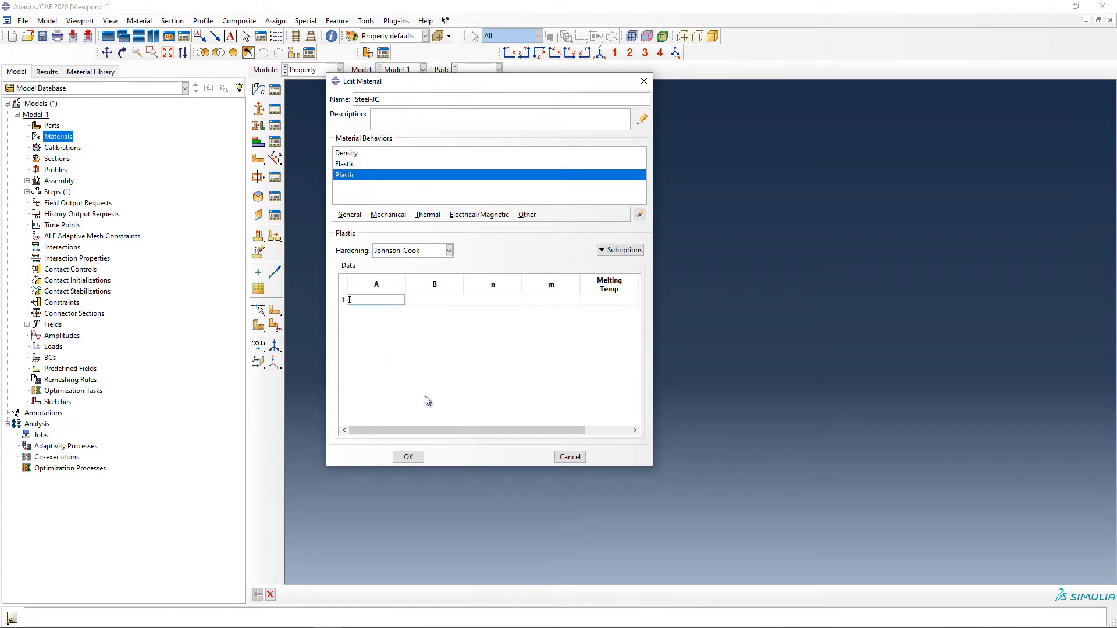
mouse_move(448, 431)
mouse_down()
mouse_move(531, 427)
mouse_move(430, 428)
mouse_up()
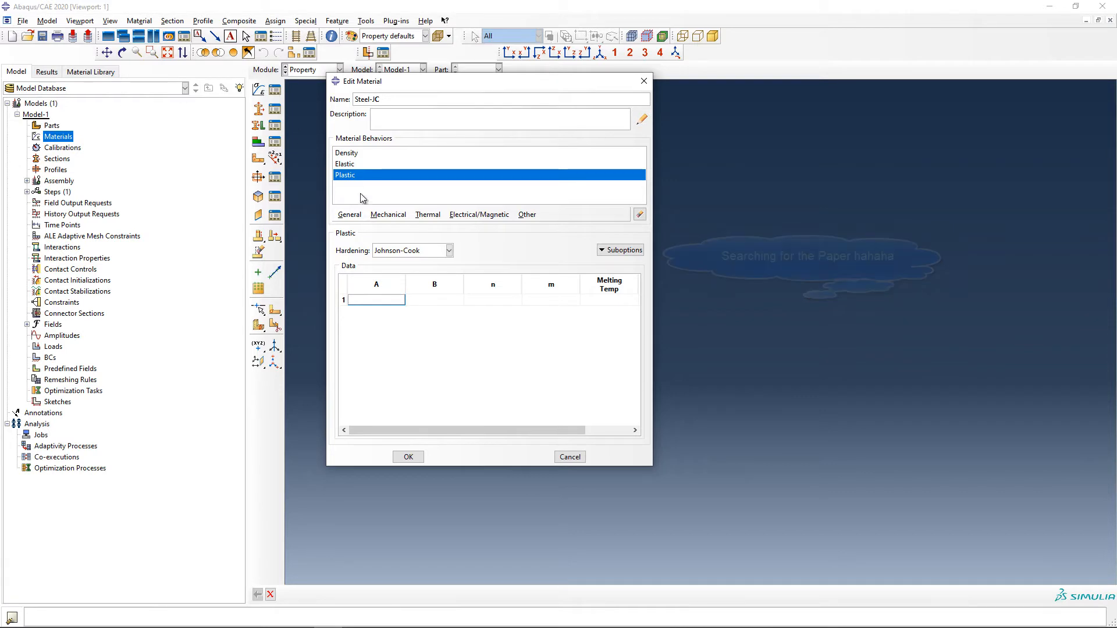
click(392, 302)
click(392, 303)
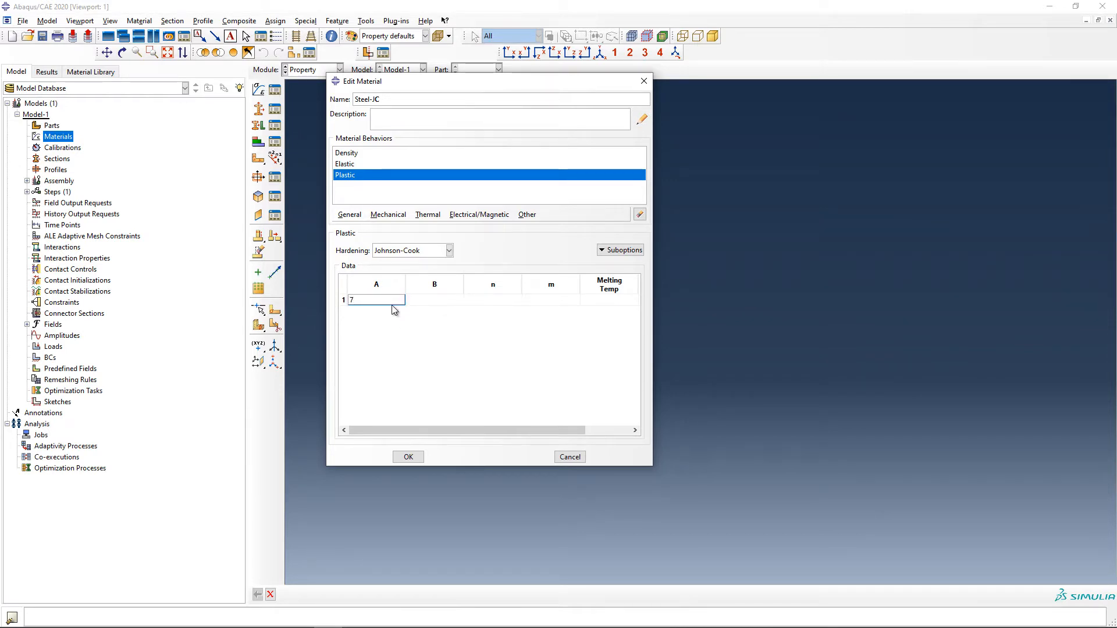
text(7)
key(Tab)
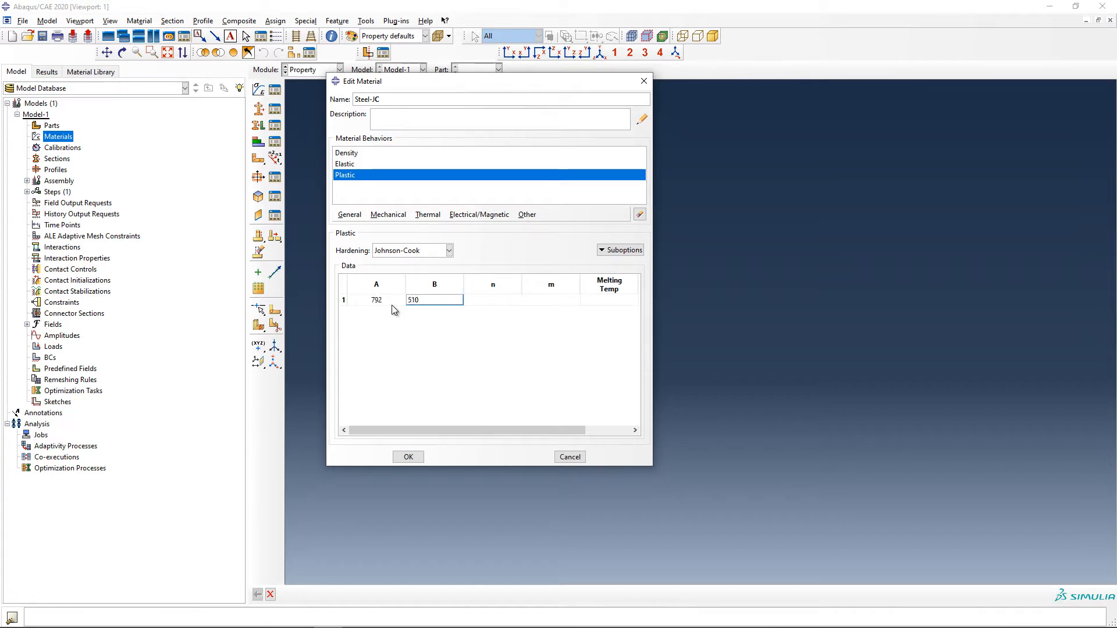
key(Tab)
text(0)
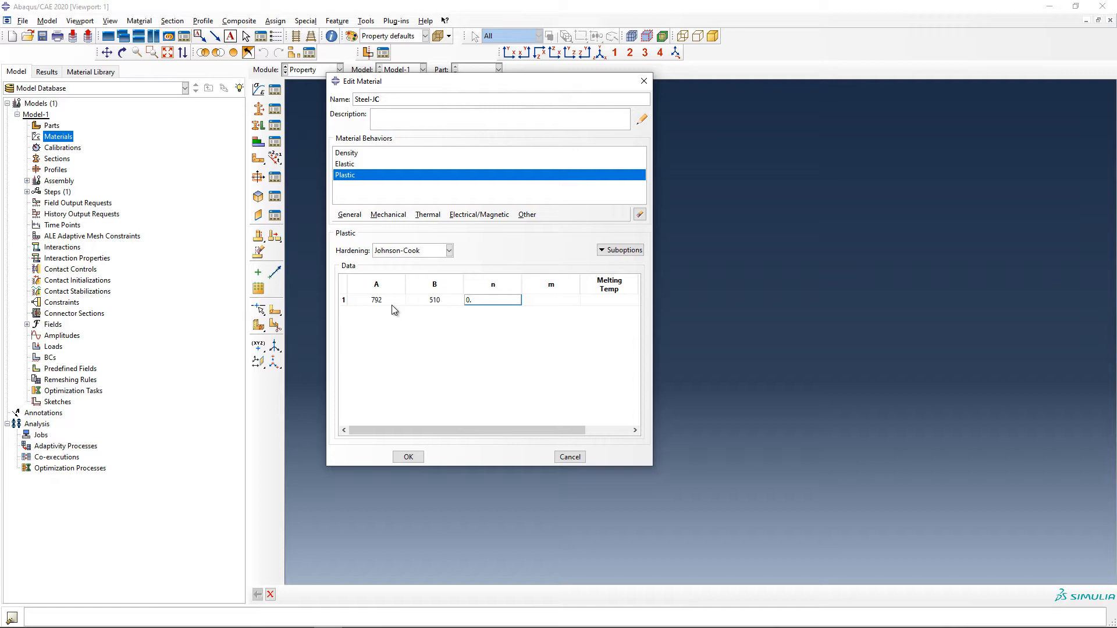
text(.26)
key(Tab)
text(1.03)
key(Tab)
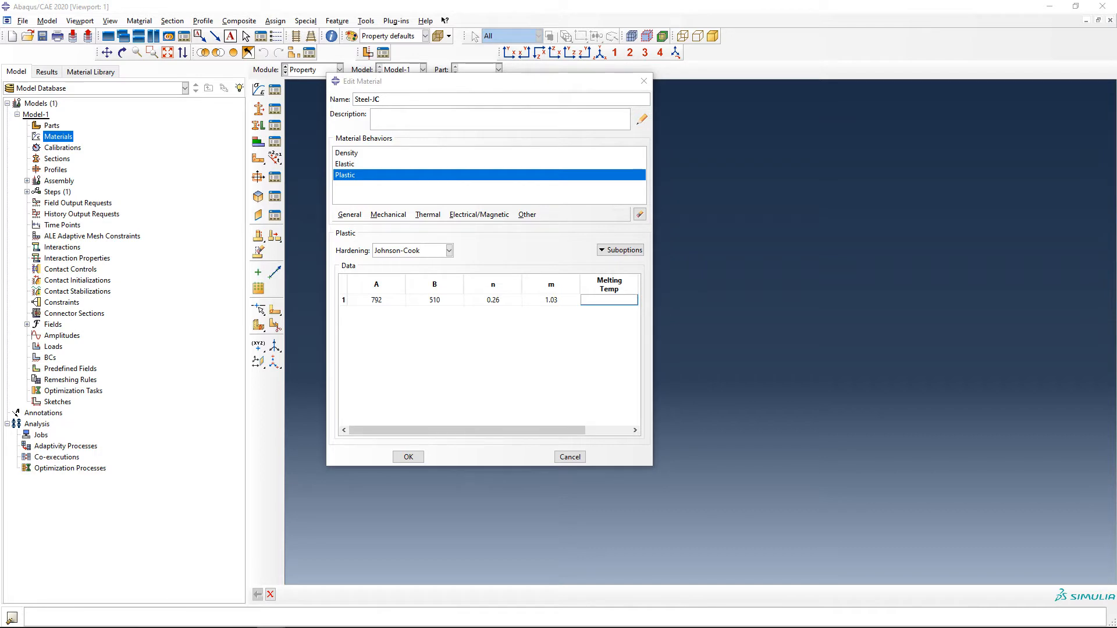
Set the Johnson-Cook melting temperature to 1900 and the transition temperature to 298
click(612, 301)
text(1900)
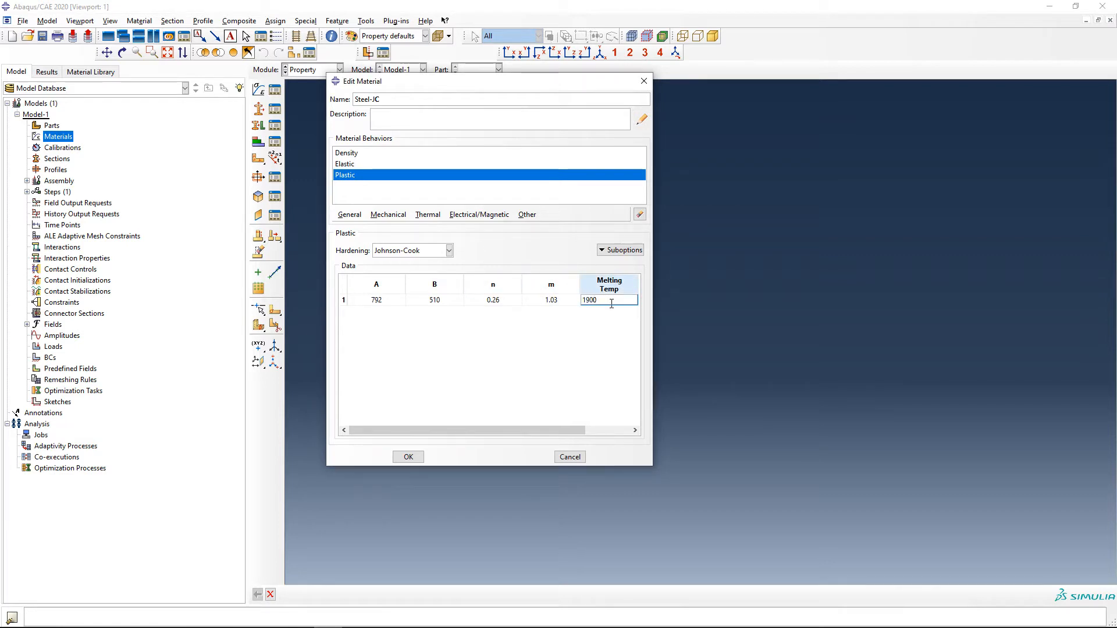
key(Tab)
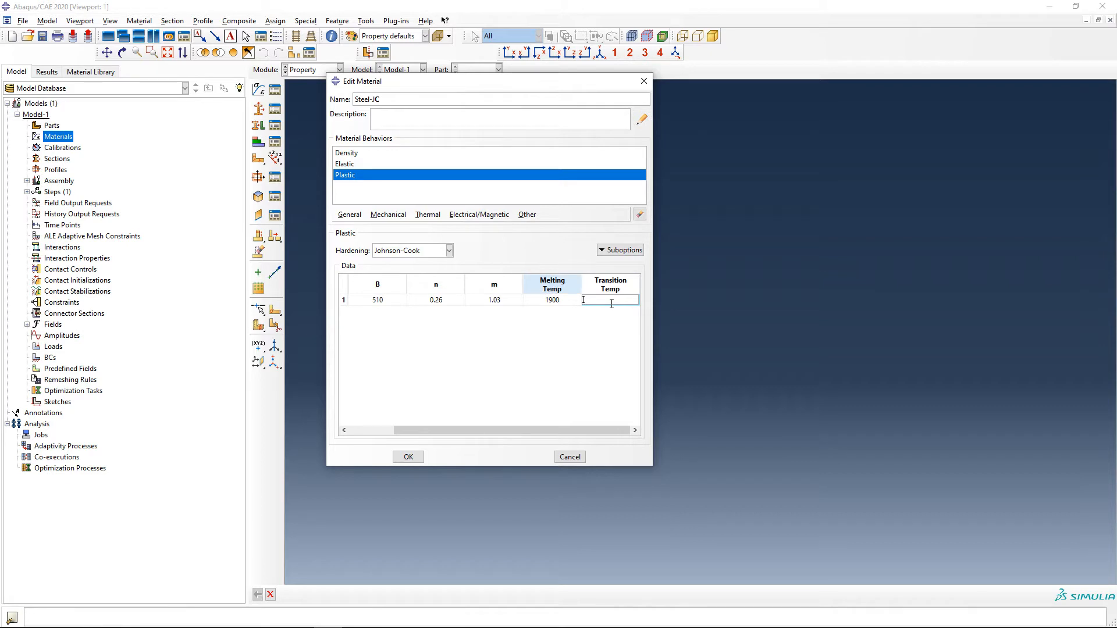
text(298)
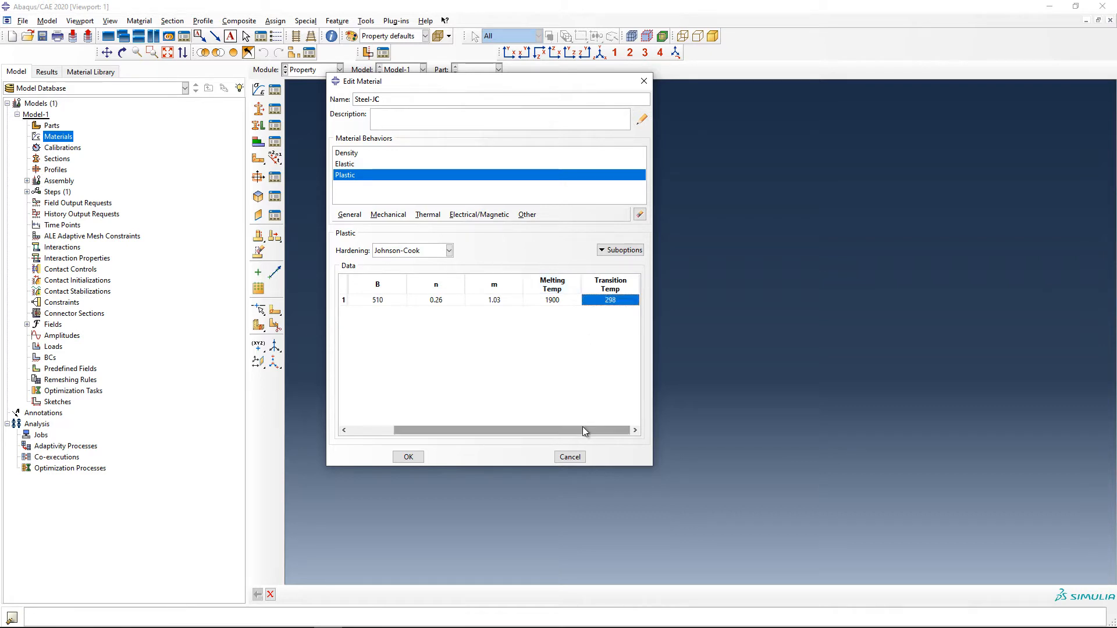
drag(582, 429, 440, 437)
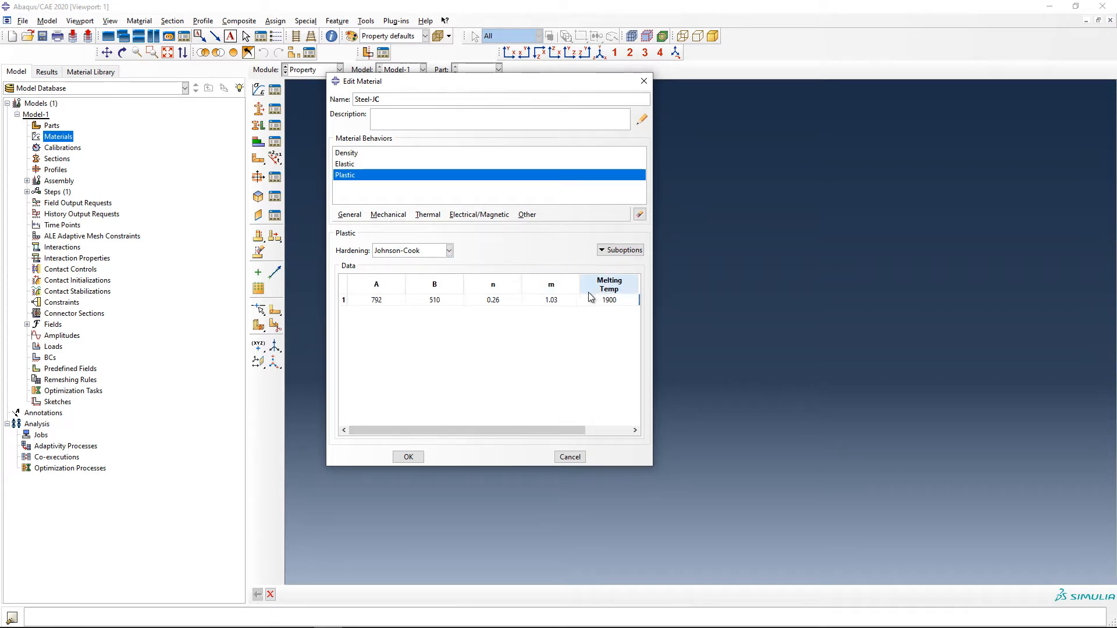
Add a Rate Dependent suboption to the plasticity and set its hardening to Johnson-Cook
click(621, 251)
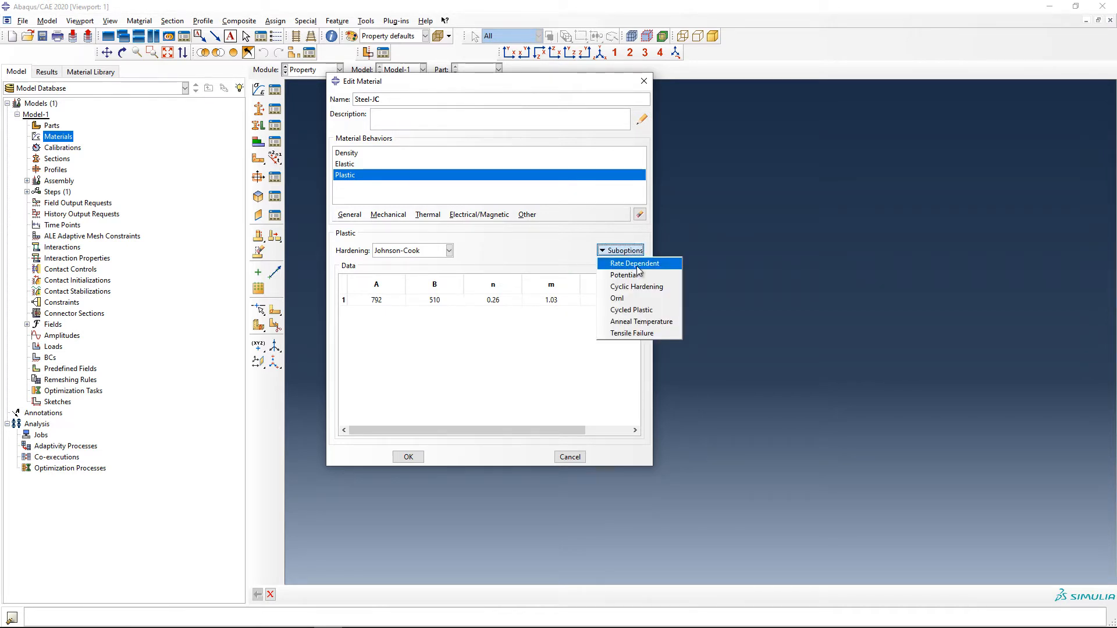
click(633, 265)
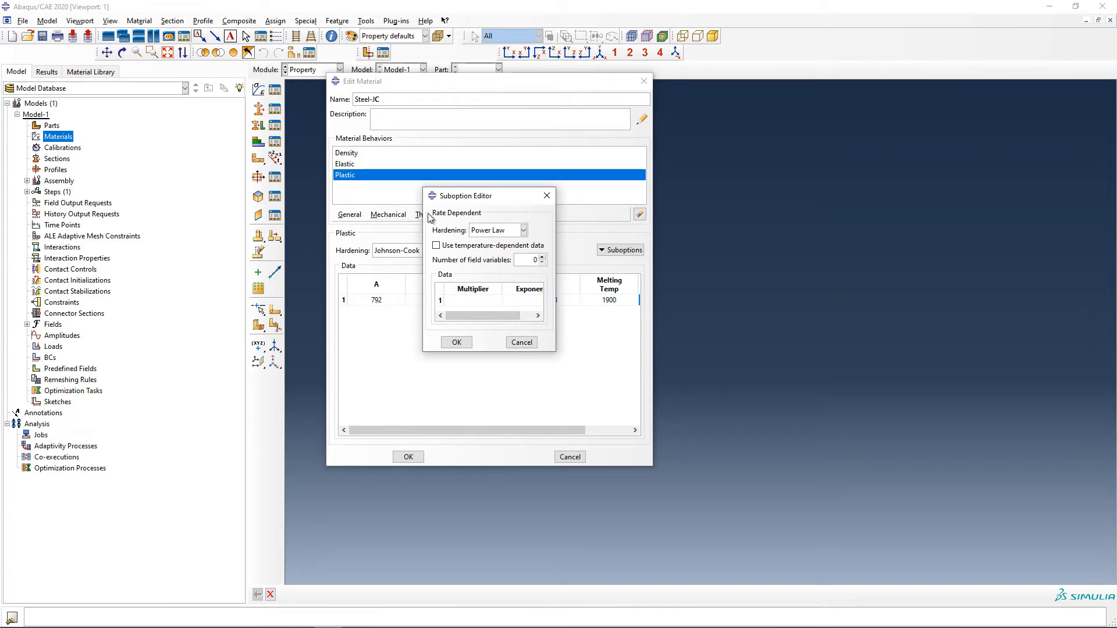
click(524, 230)
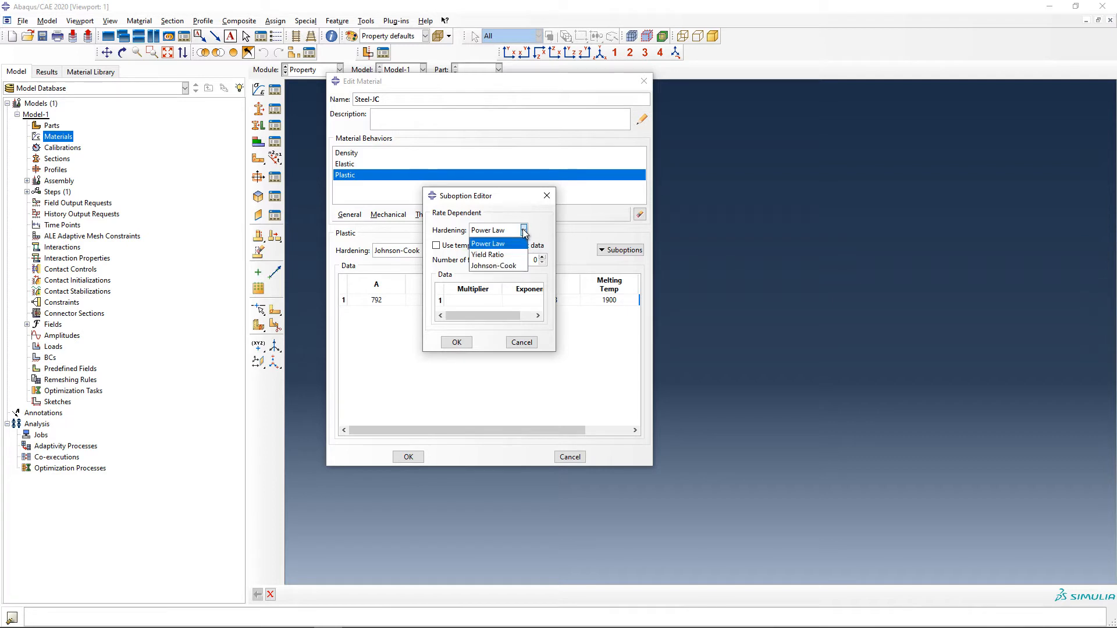
click(507, 266)
Set the rate-dependent constants to C 0.014 and Epsilon dot zero 1, and accept the suboption
click(445, 300)
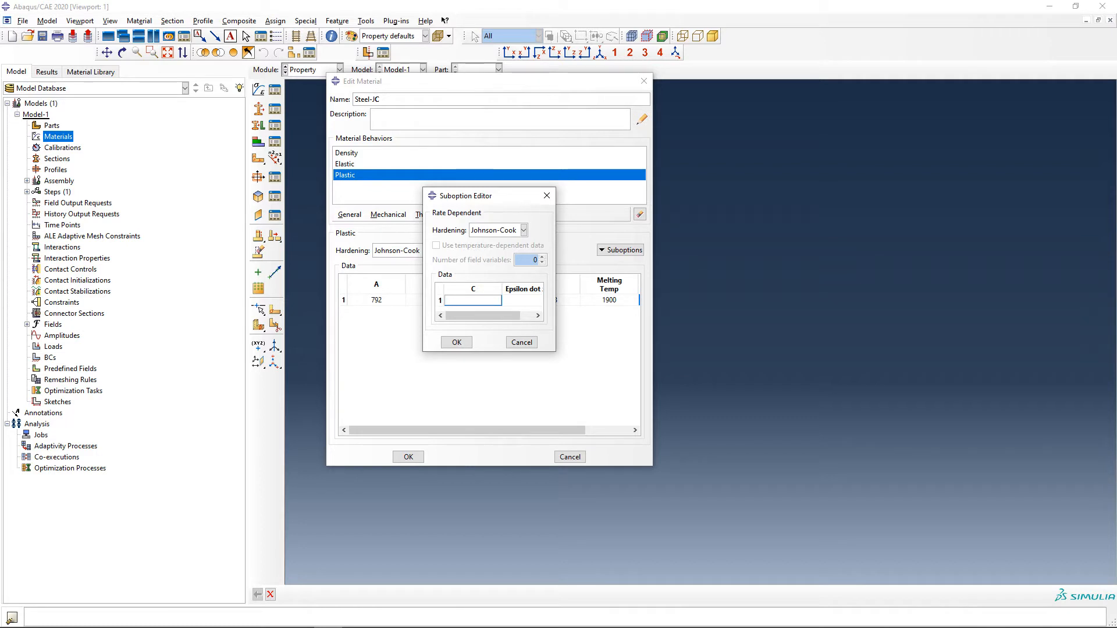
key(alt+Tab)
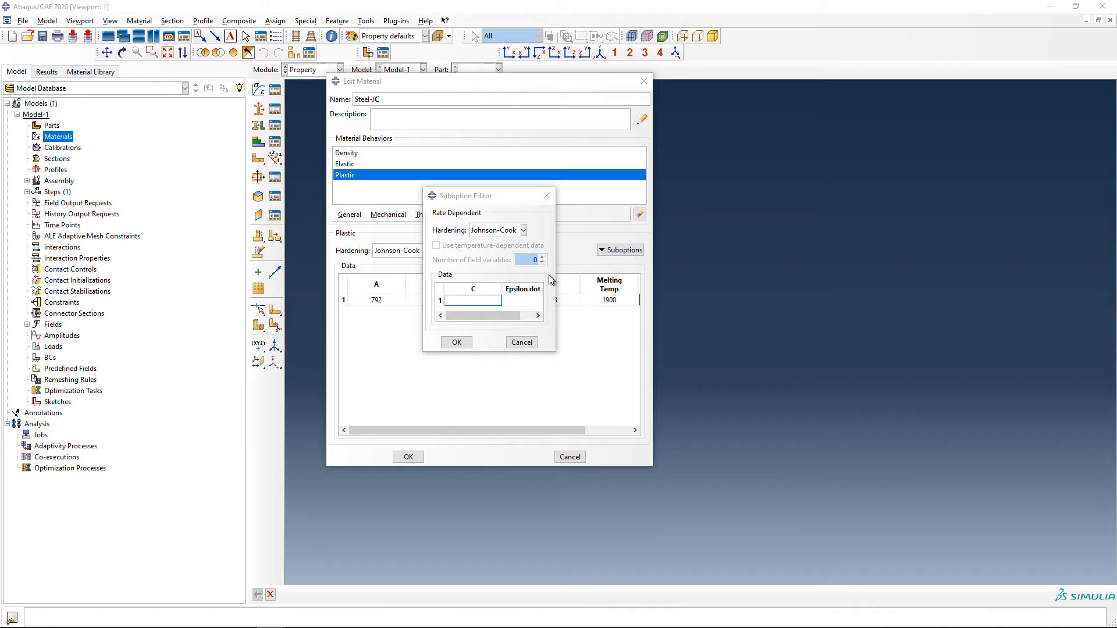
click(497, 300)
text(0.)
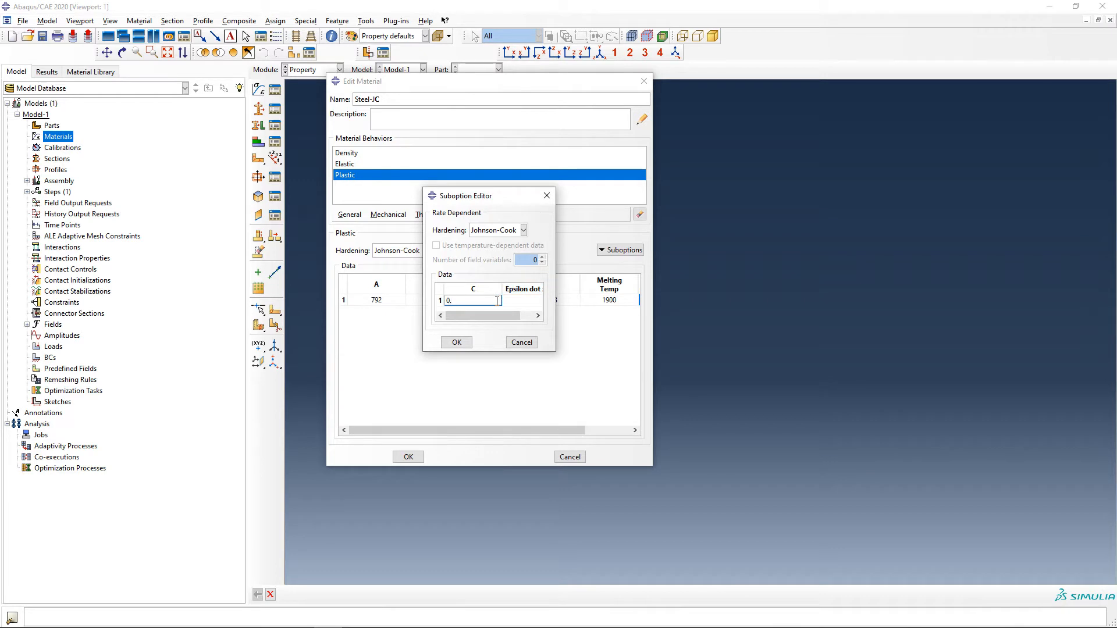
text(014)
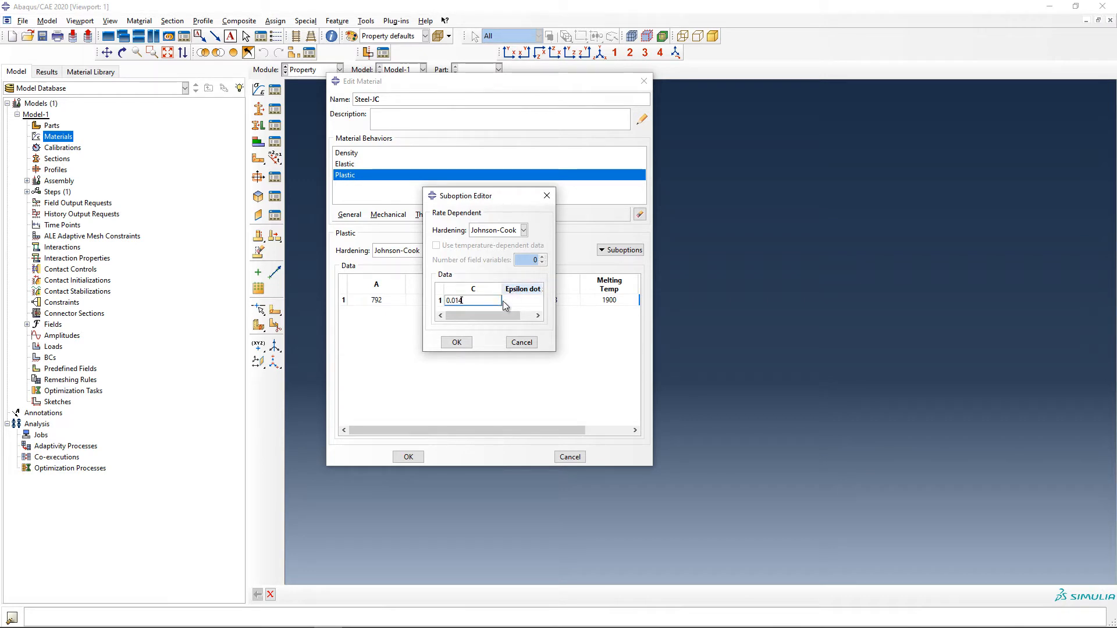
click(527, 301)
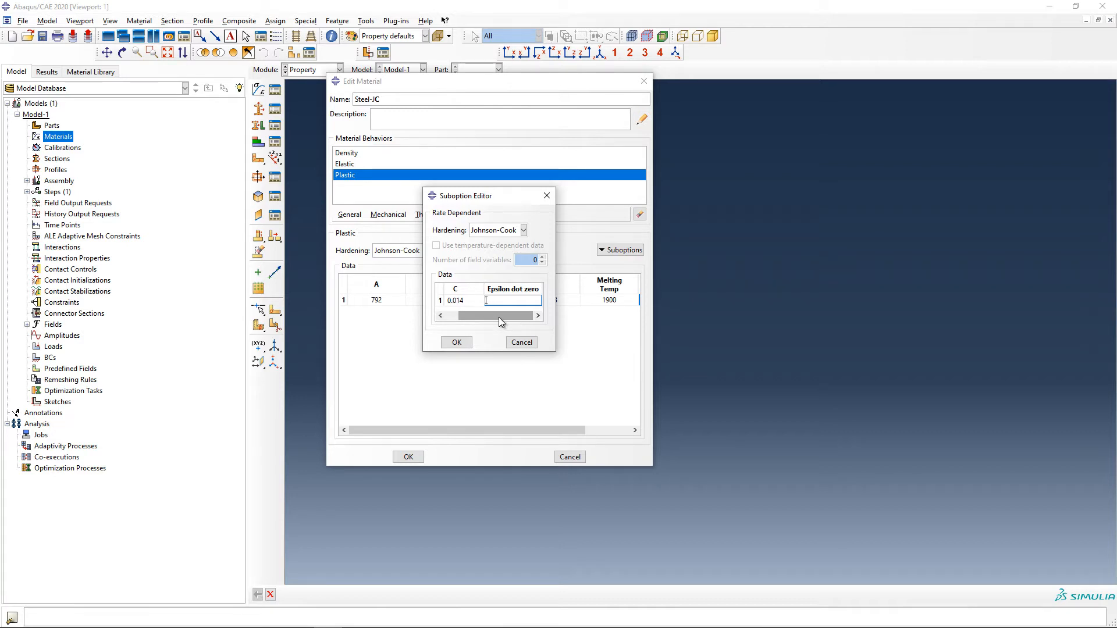
text(1)
click(462, 343)
drag(491, 431, 404, 442)
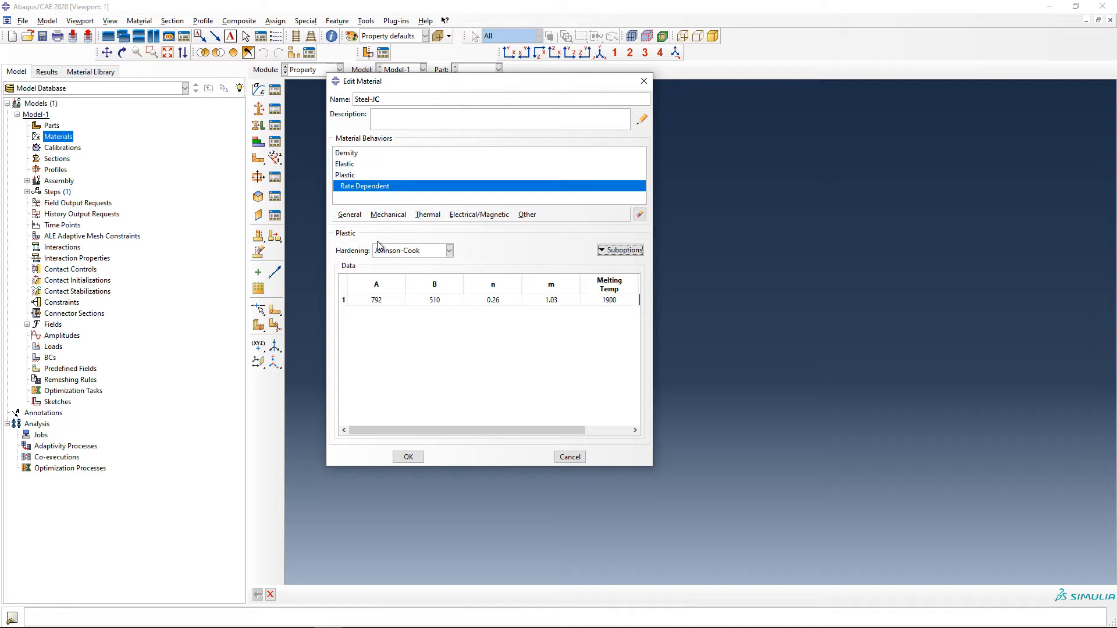
Add the Johnson-Cook Damage behavior for ductile metals to the material
click(389, 217)
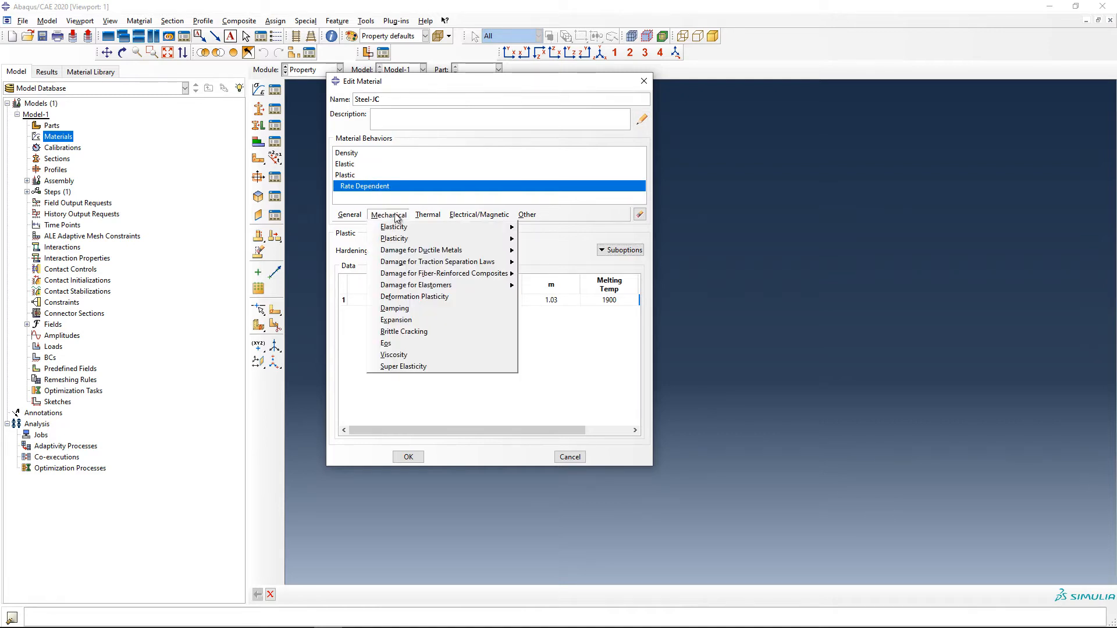
mouse_move(423, 252)
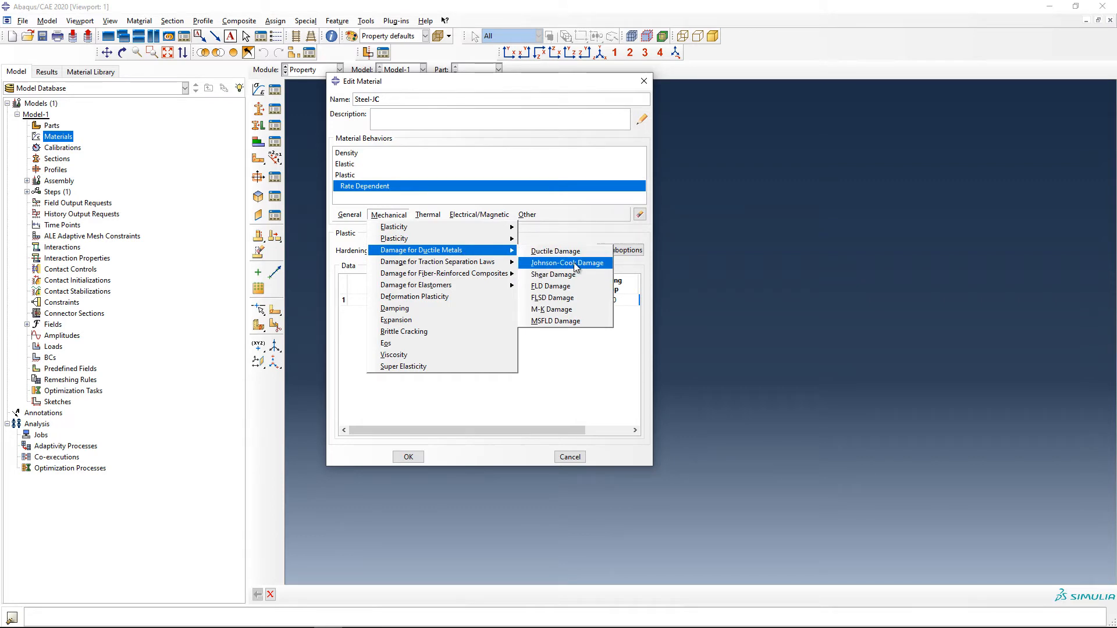
click(595, 263)
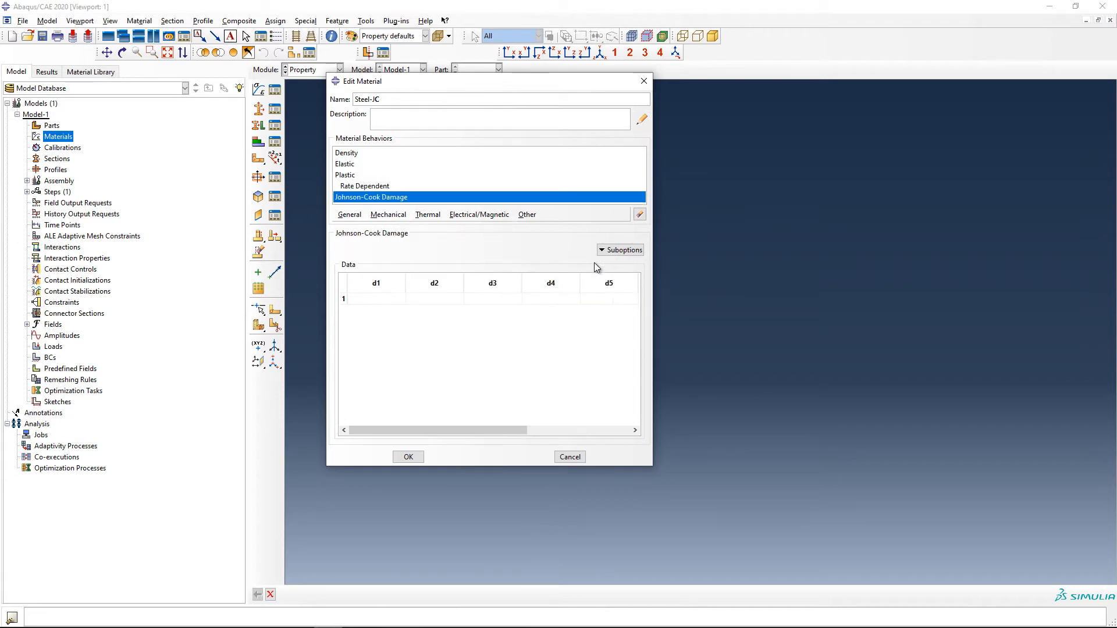
Set the Johnson-Cook damage constants to d1 0.05, d2 3.44, d3 2.12, d4 0.002 and d5 0.61
click(384, 300)
text(0.05)
key(Tab)
text(3.44)
key(Tab)
text(.12)
key(Tab)
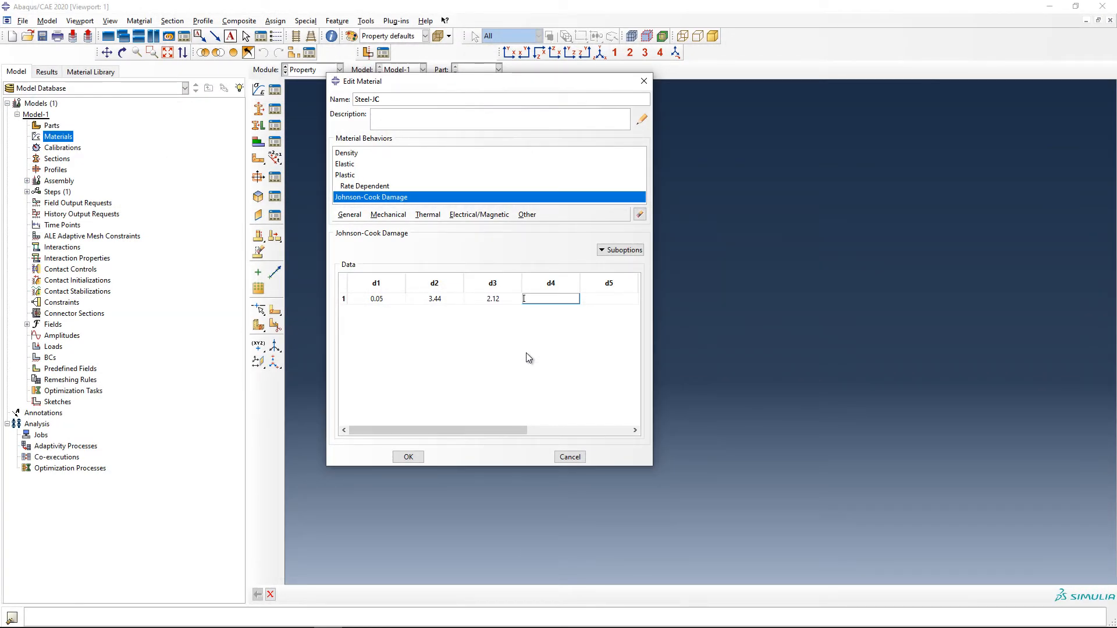
text(0.002)
key(Tab)
text(0)
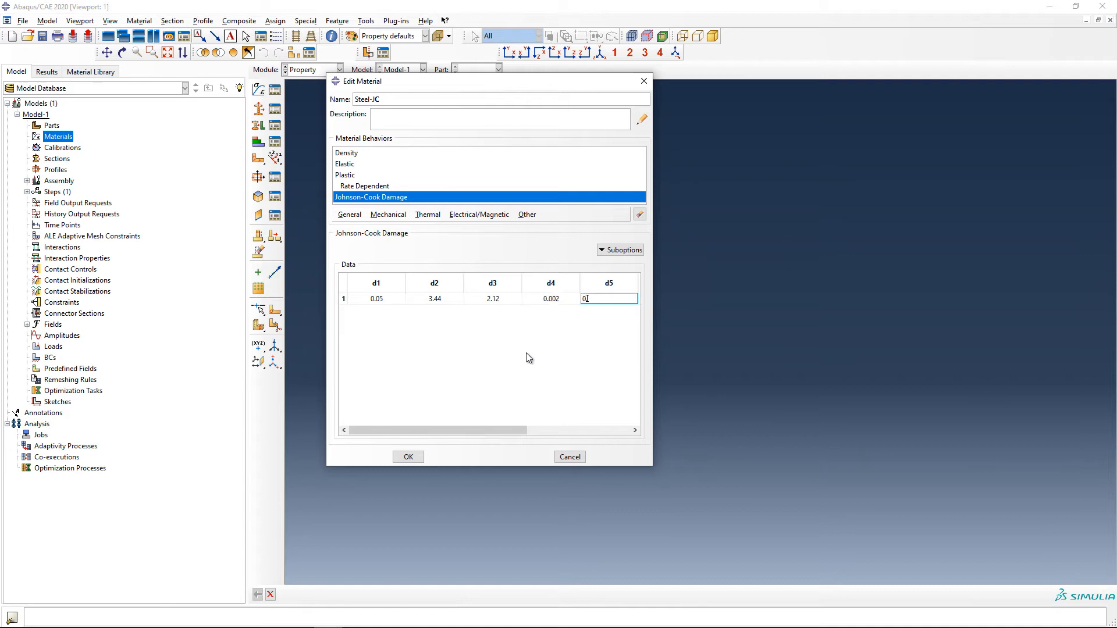
text(.61)
key(Tab)
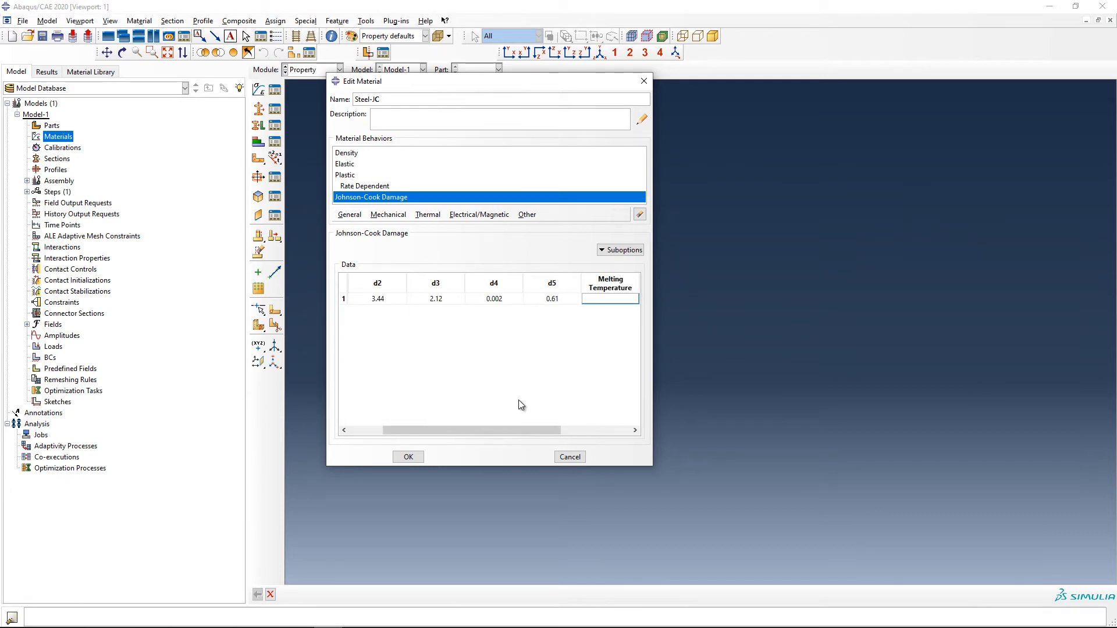
Set the damage melting temperature to 1900, the transition temperature to 298 and the reference strain rate to 1
drag(534, 431, 607, 435)
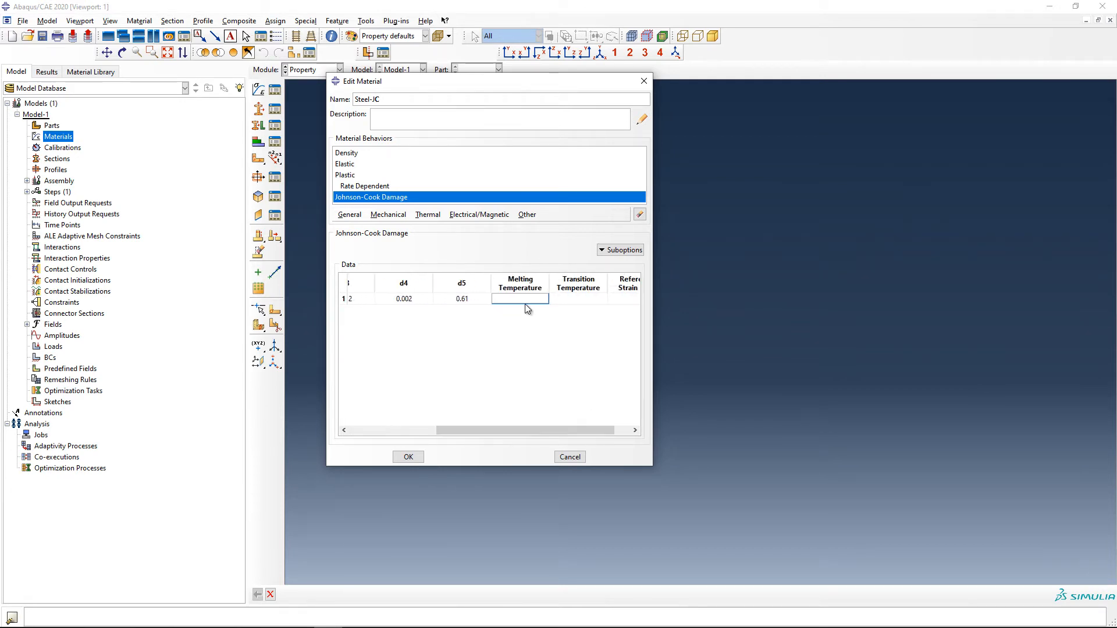
key(Tab)
text(298)
key(Tab)
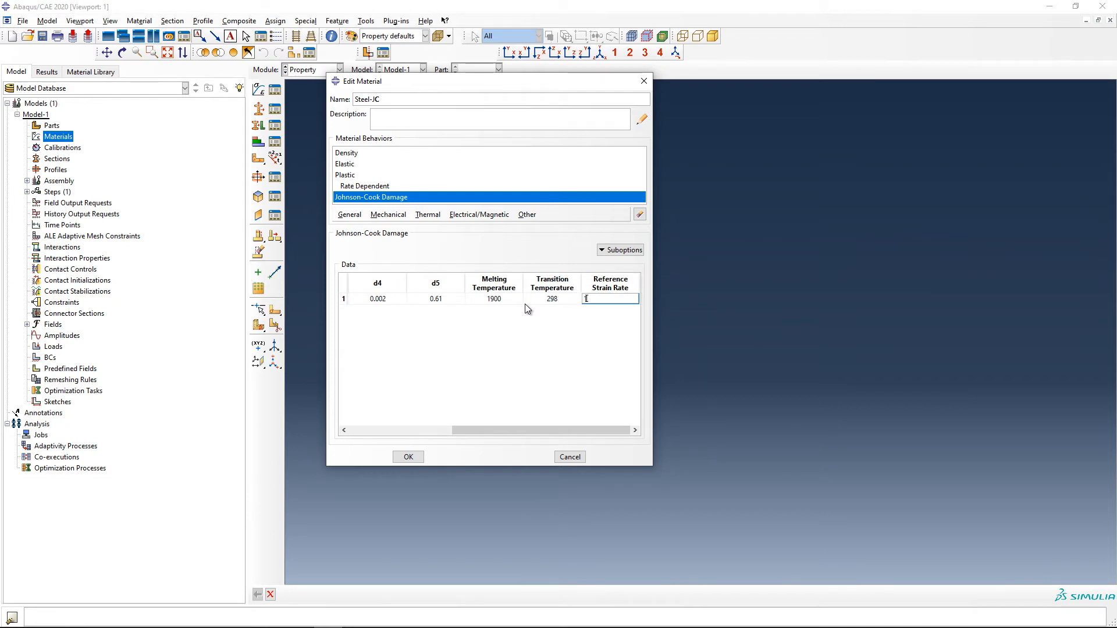
text(1)
key(Return)
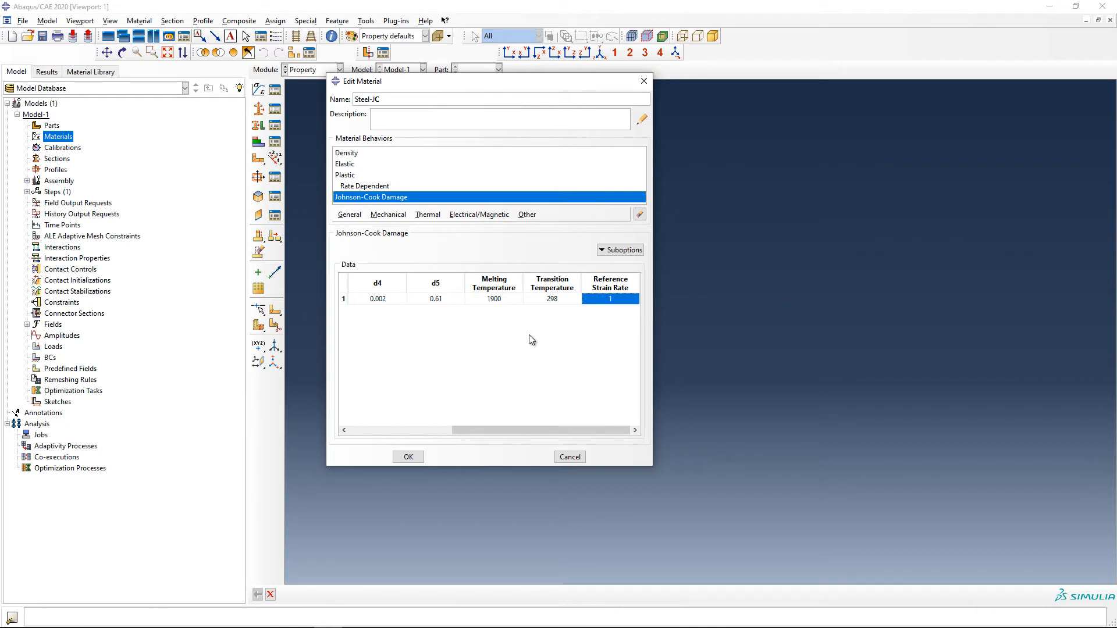
Add a Damage Evolution suboption to the Johnson-Cook damage and set its type to Energy
click(623, 251)
click(637, 265)
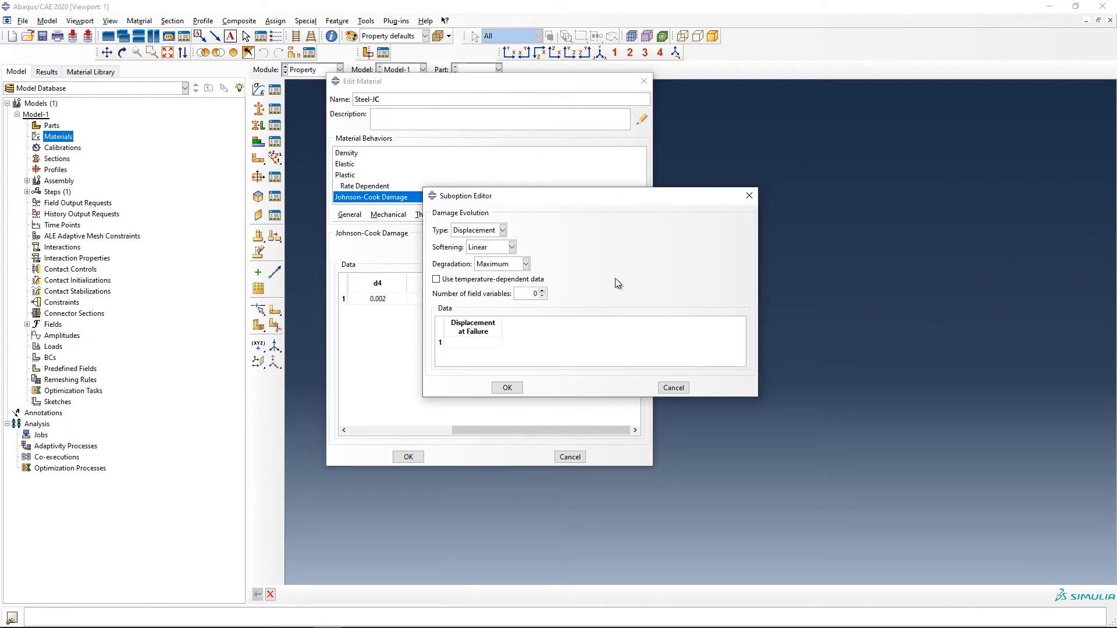
drag(504, 196, 644, 236)
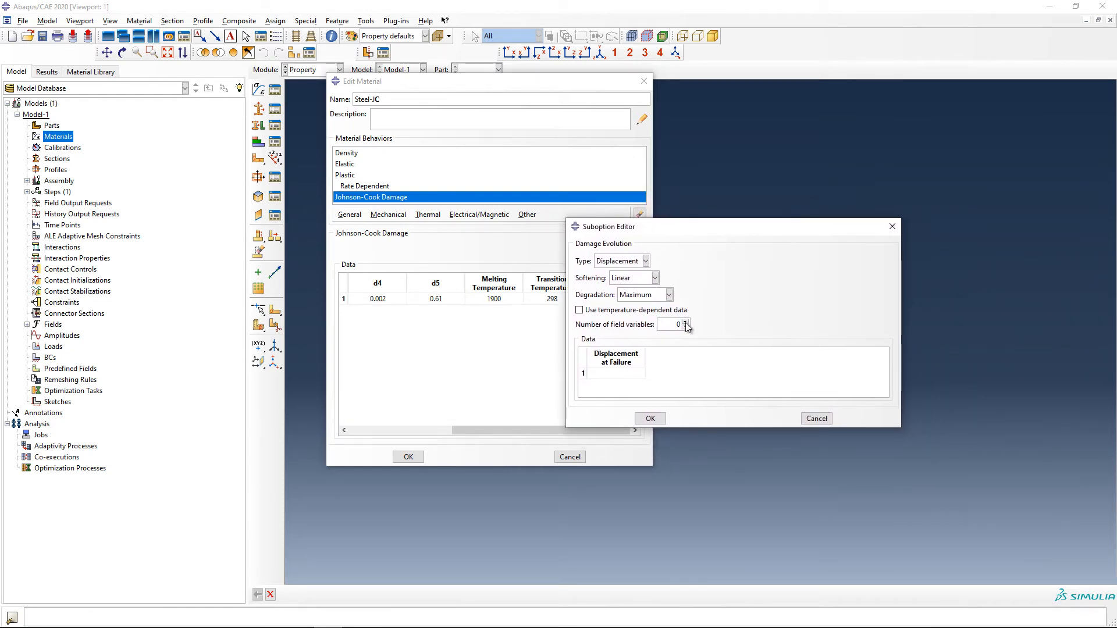
click(645, 262)
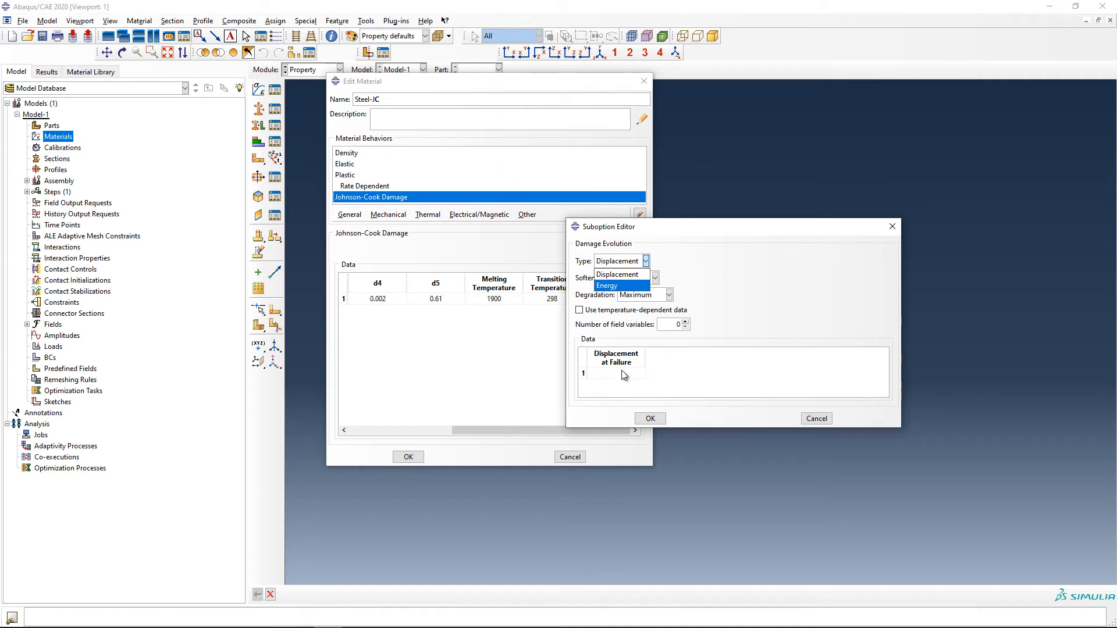
click(686, 366)
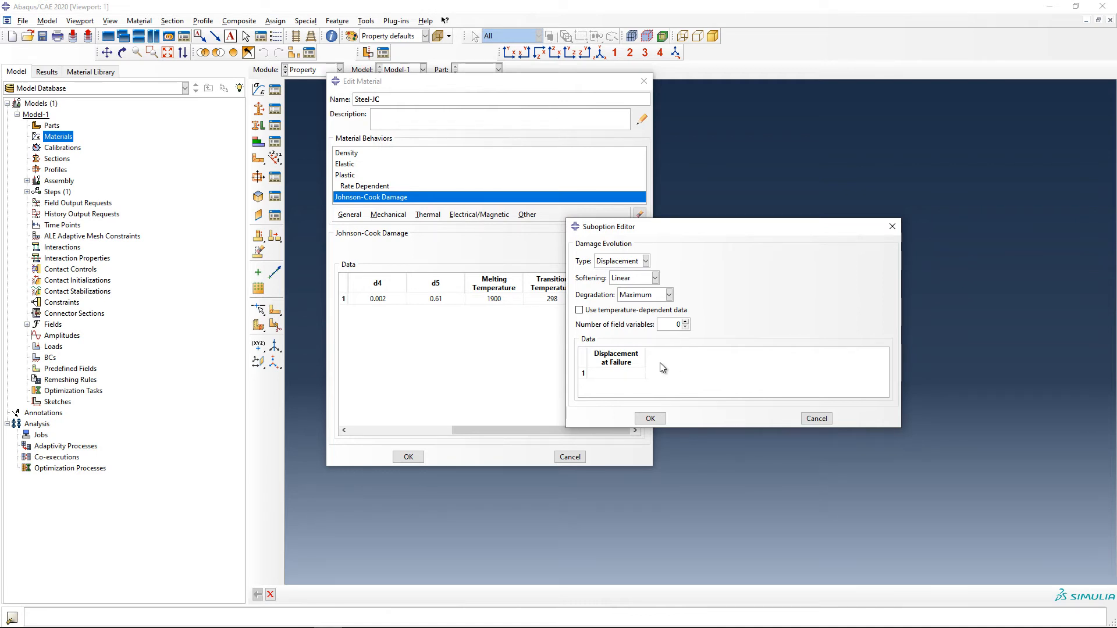
click(646, 262)
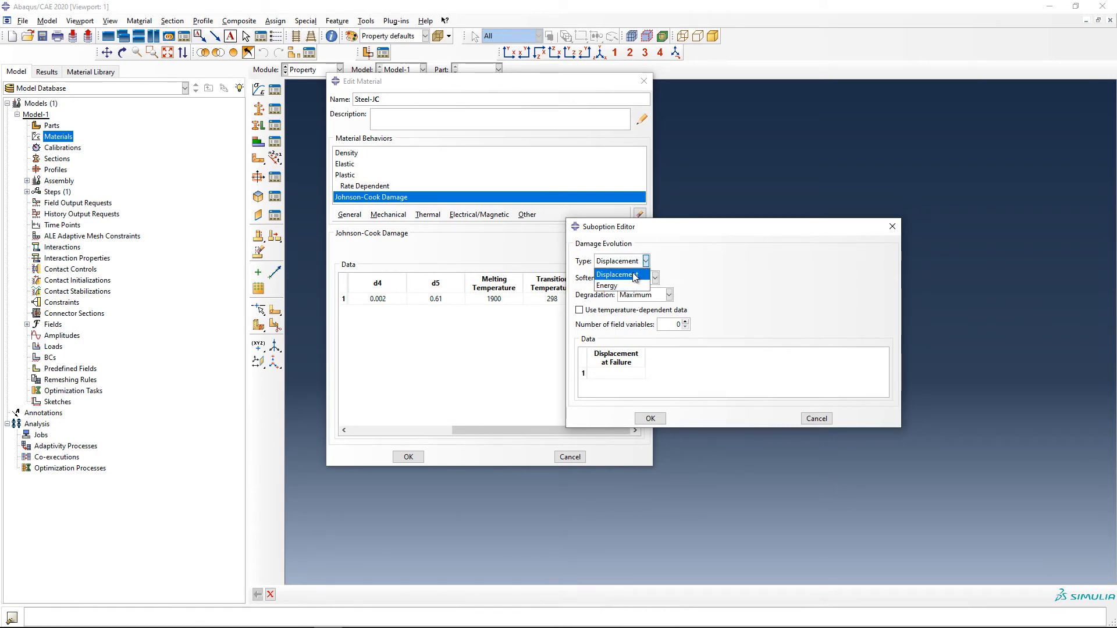
click(642, 287)
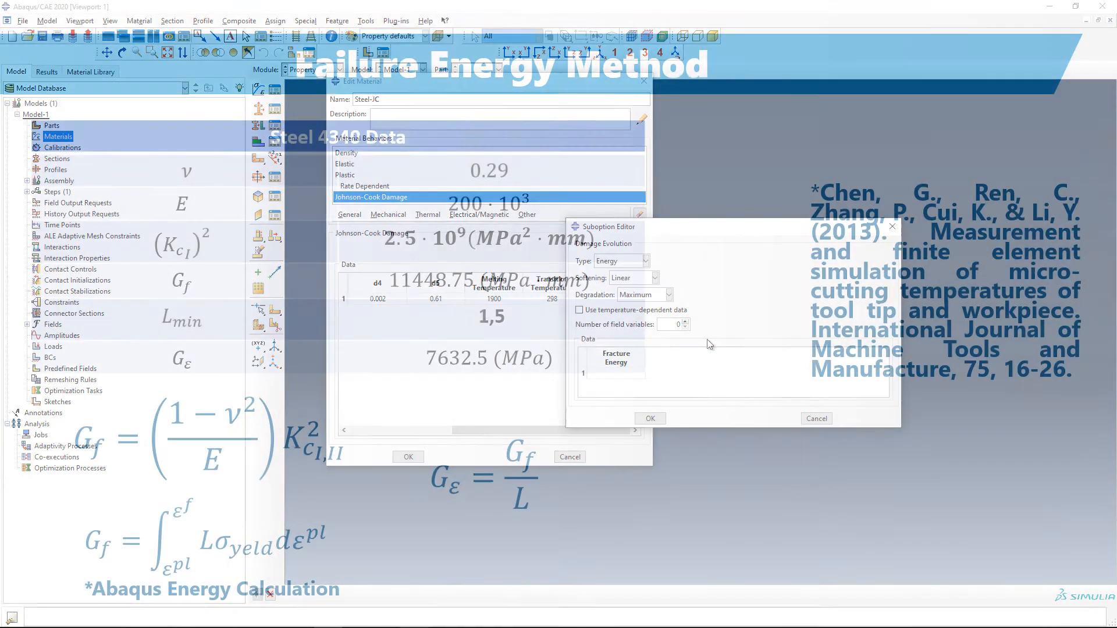